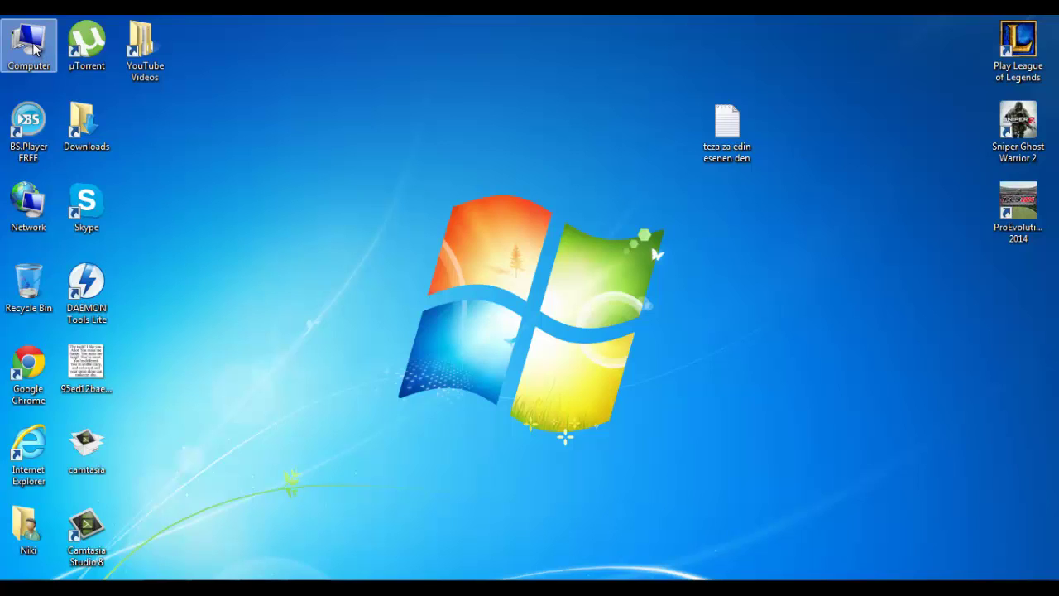
Go through Computer and G:\Games into Alien Rage Unlimited - SKIDROW and run Setup
{"action": "double_click", "coordinate": [35, 50]}
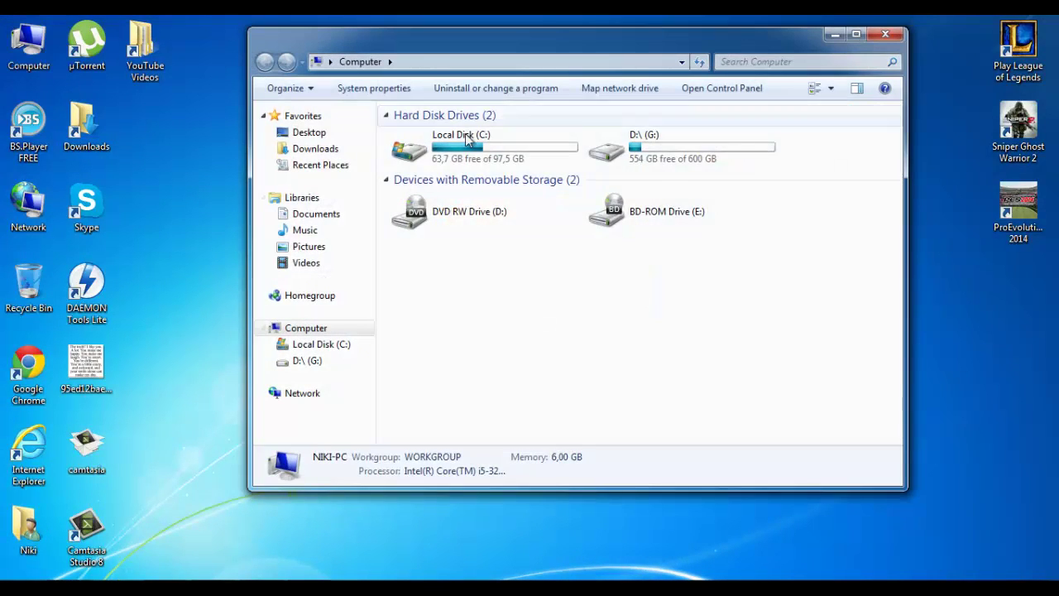
{"action": "double_click", "coordinate": [682, 148]}
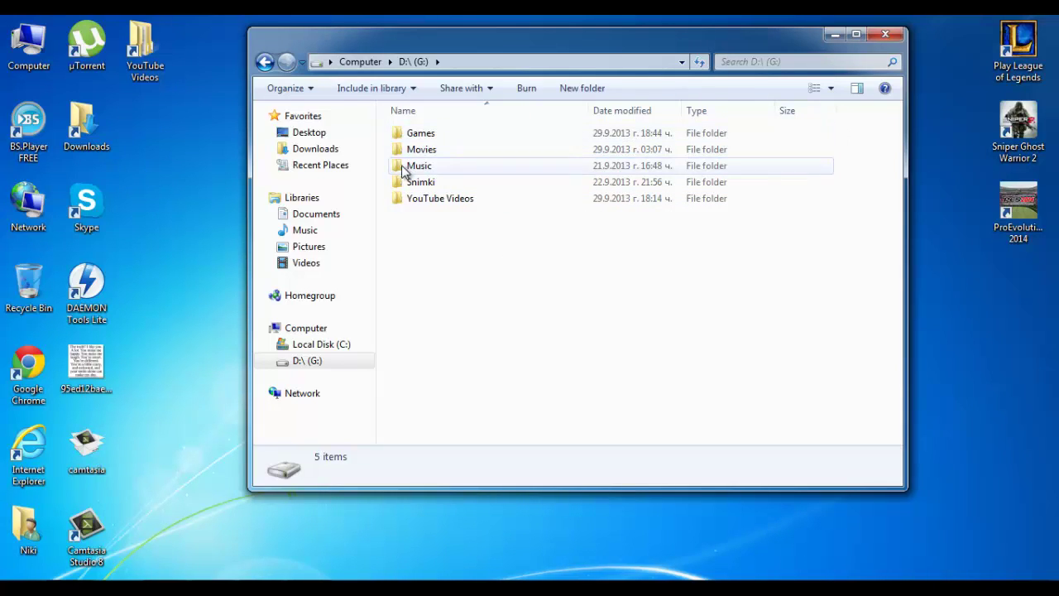
{"action": "double_click", "coordinate": [441, 136]}
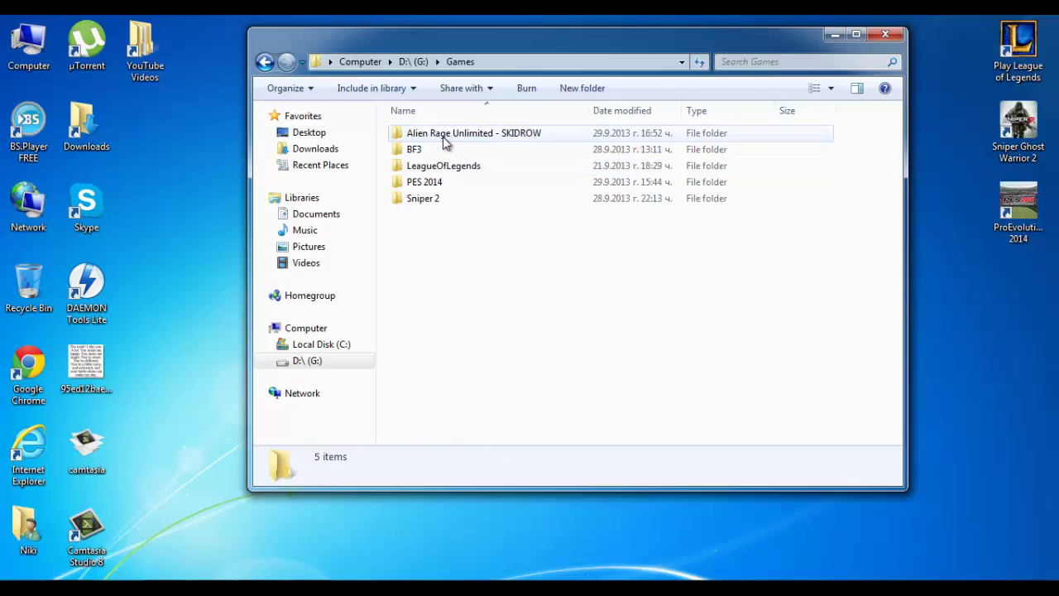
{"action": "double_click", "coordinate": [499, 140]}
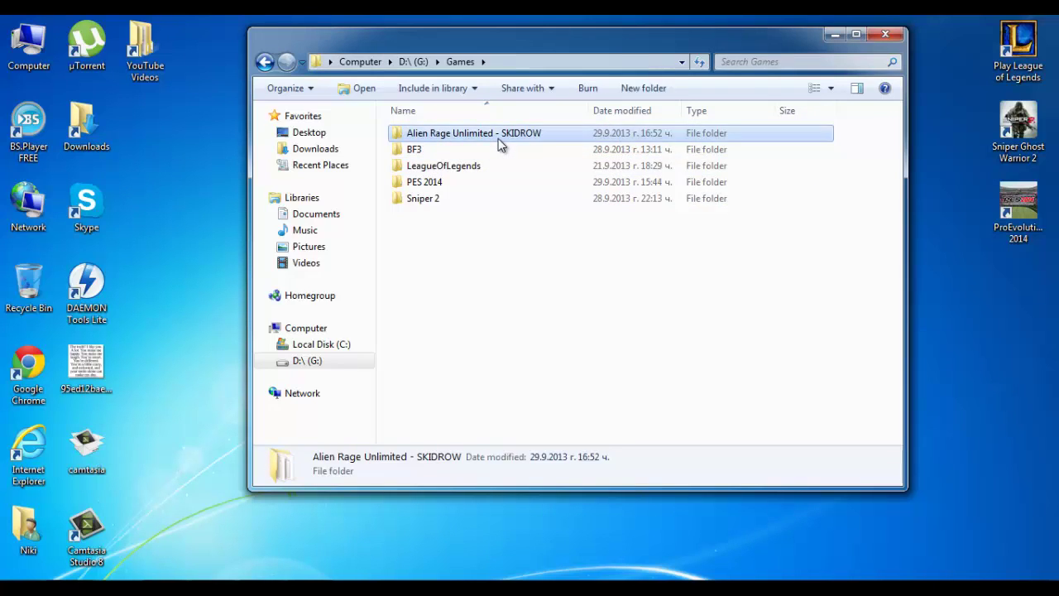
{"action": "double_click", "coordinate": [416, 168]}
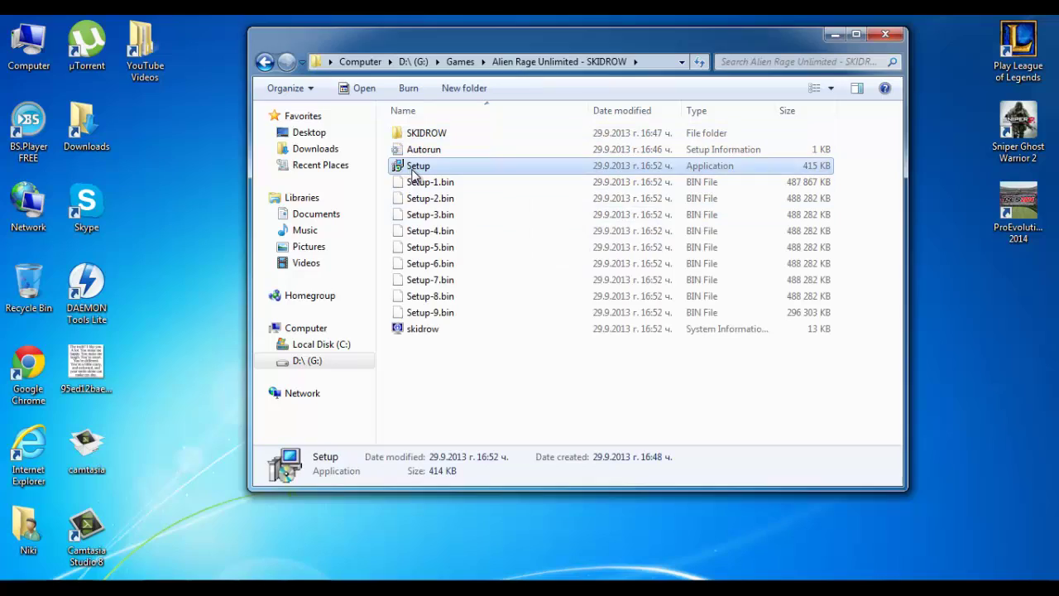
Allow the Alien Rage setup to run and get past the welcome page
{"action": "left_click", "coordinate": [580, 318]}
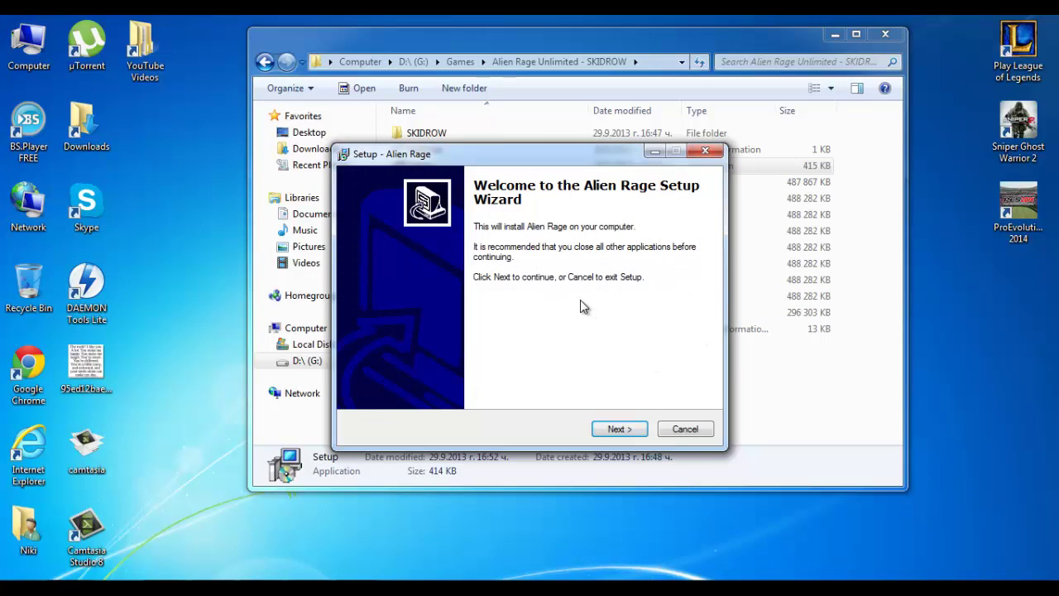
{"action": "left_click", "coordinate": [638, 430]}
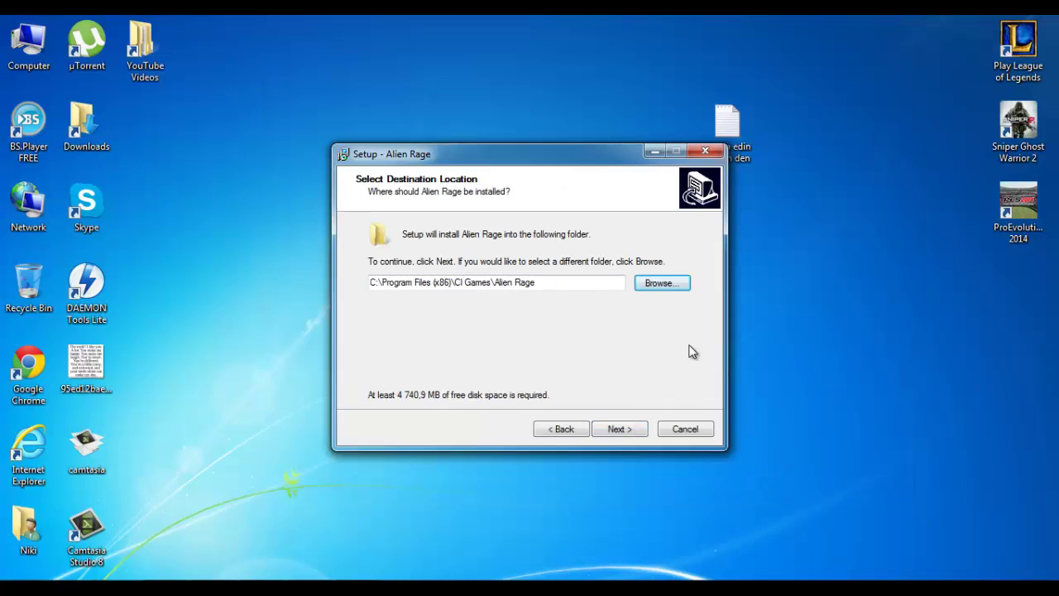
{"action": "left_click", "coordinate": [667, 291]}
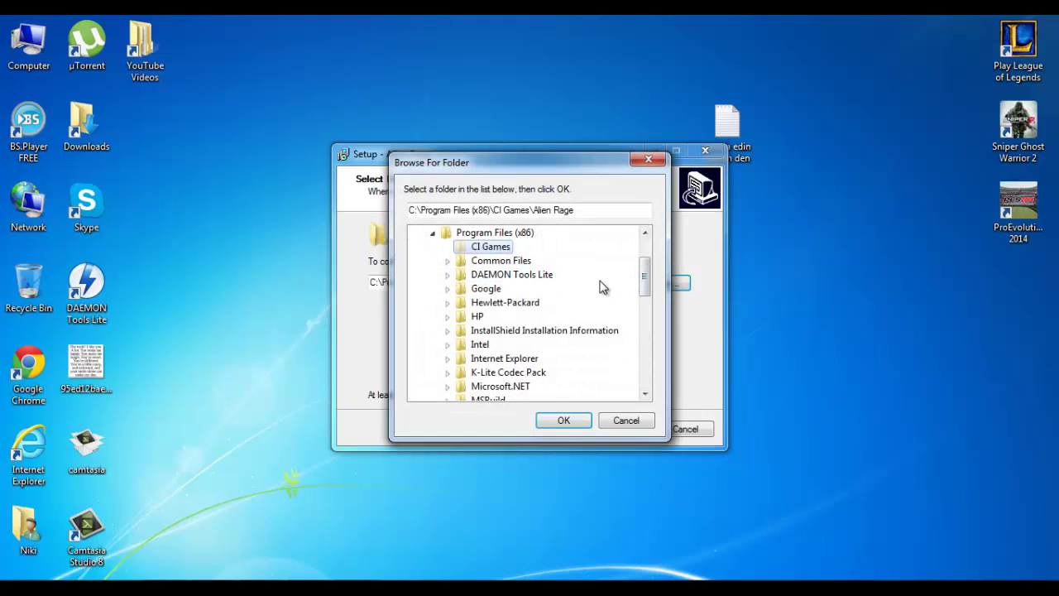
{"action": "left_click_drag", "start_coordinate": [644, 289], "coordinate": [670, 401]}
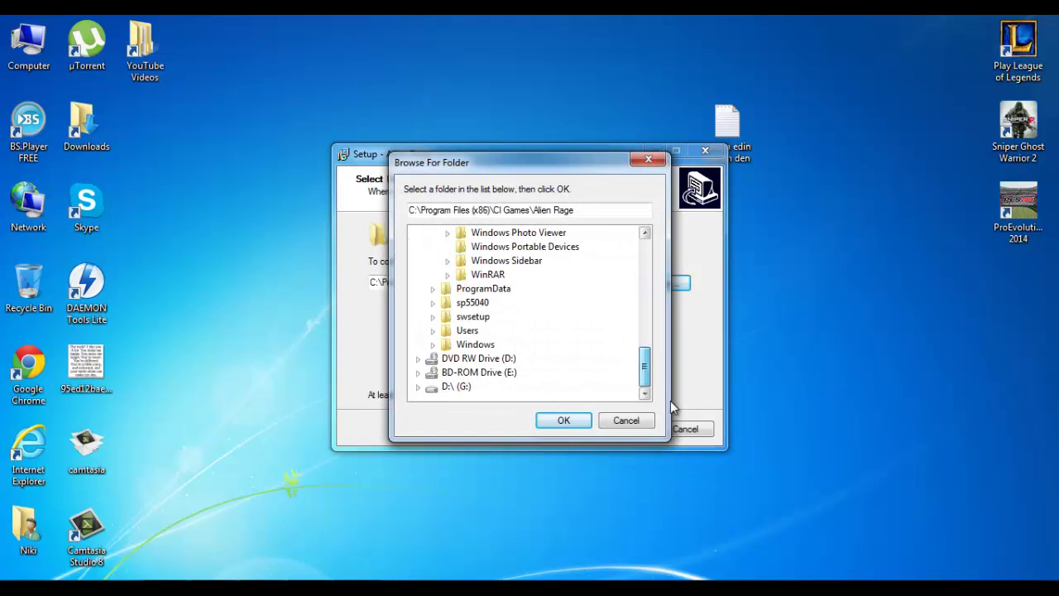
Install to G:\Games\Alien Rage Unlimited Installation, keeping the desktop icon option
{"action": "left_click", "coordinate": [418, 387]}
{"action": "left_click", "coordinate": [433, 317]}
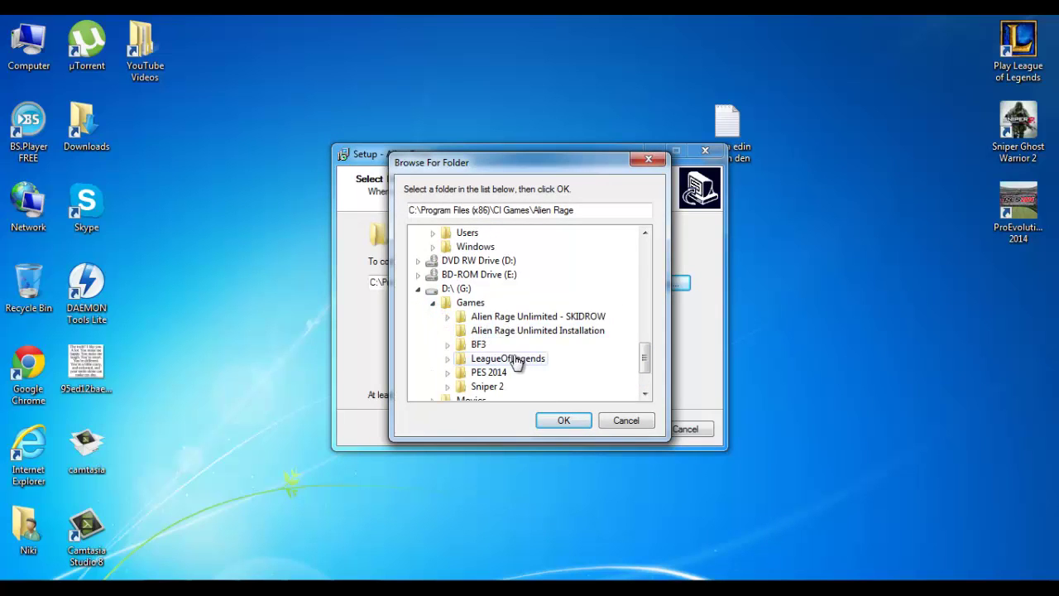
{"action": "left_click", "coordinate": [517, 334]}
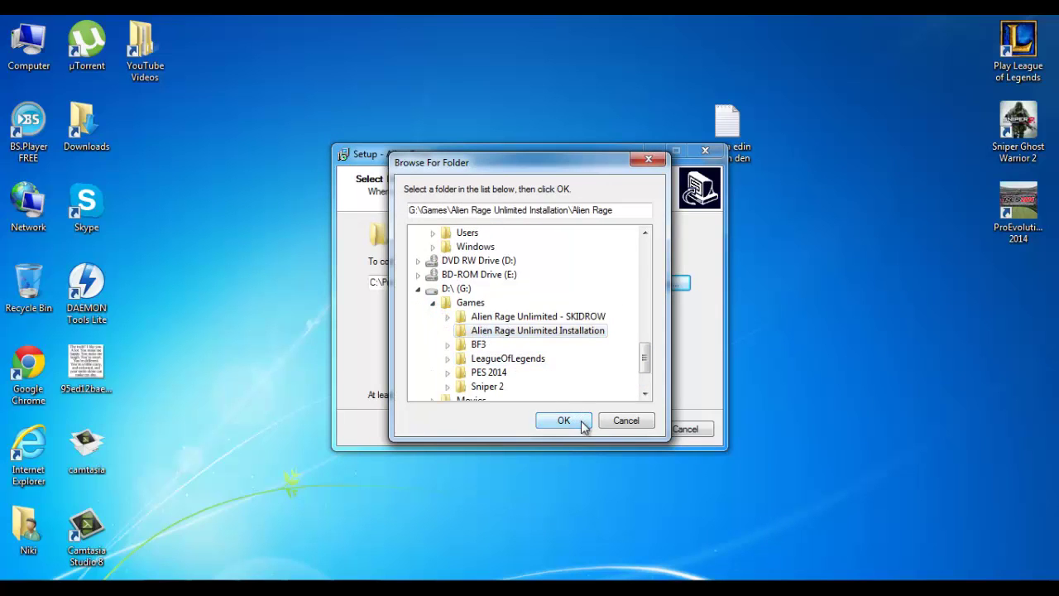
{"action": "left_click", "coordinate": [564, 420]}
{"action": "left_click", "coordinate": [642, 434]}
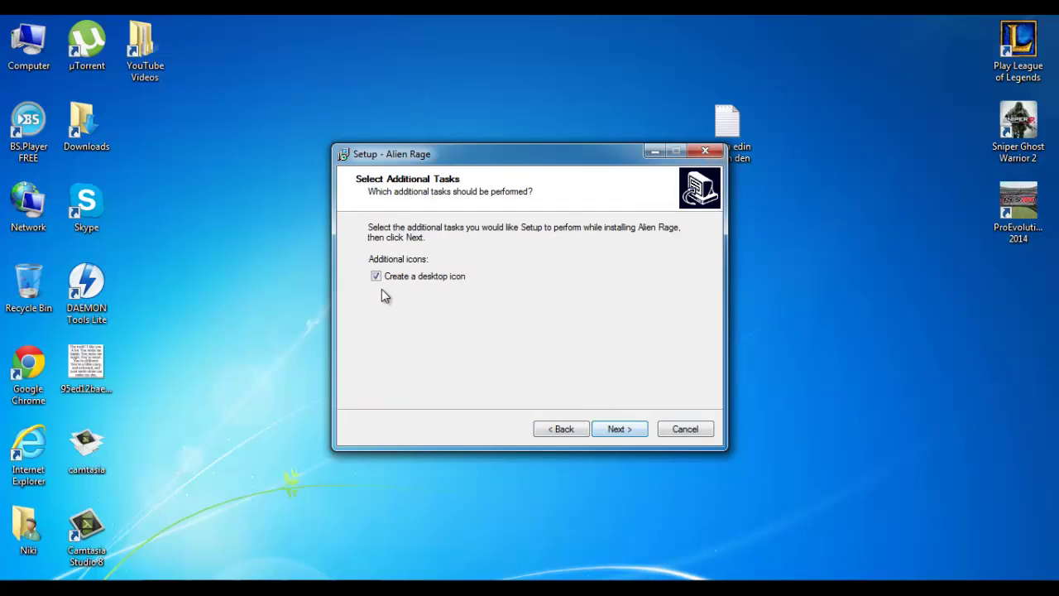
{"action": "left_click", "coordinate": [627, 429]}
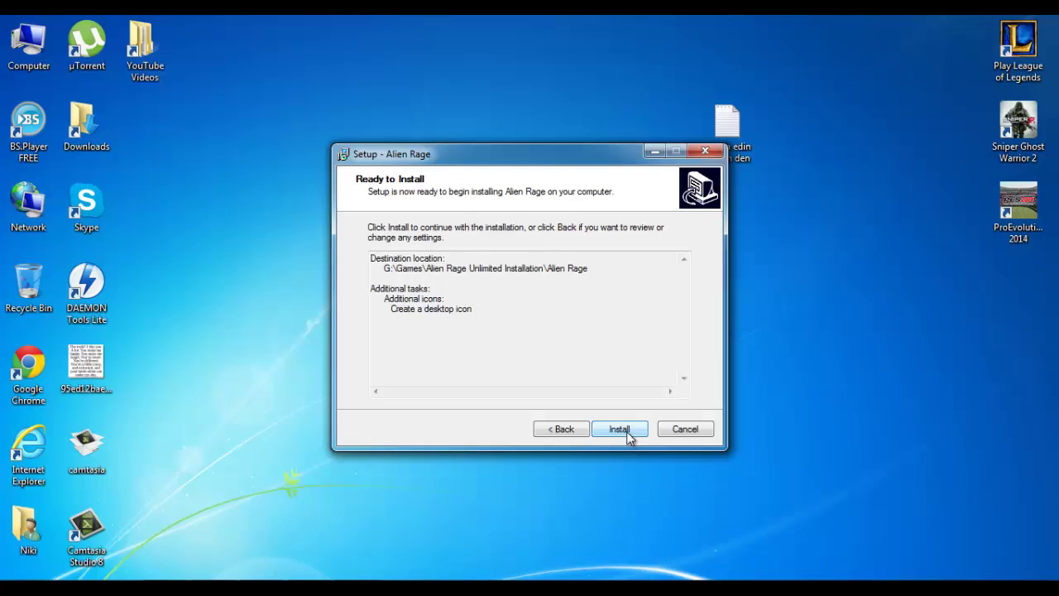
{"action": "left_click", "coordinate": [626, 432]}
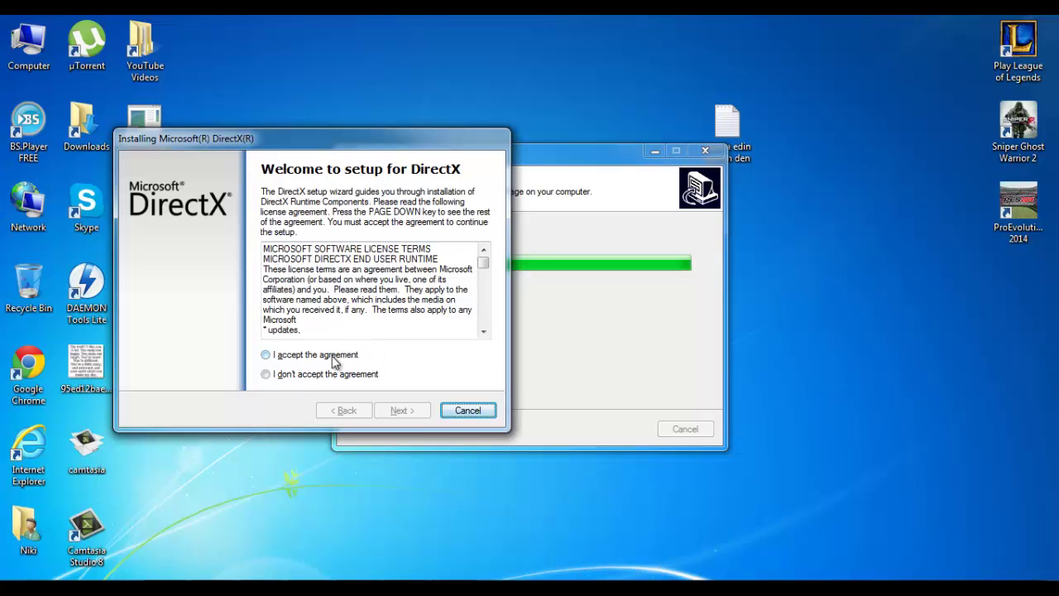
Accept the DirectX licence, install the runtime components, and finish the installer
{"action": "left_click", "coordinate": [324, 357]}
{"action": "left_click", "coordinate": [405, 409]}
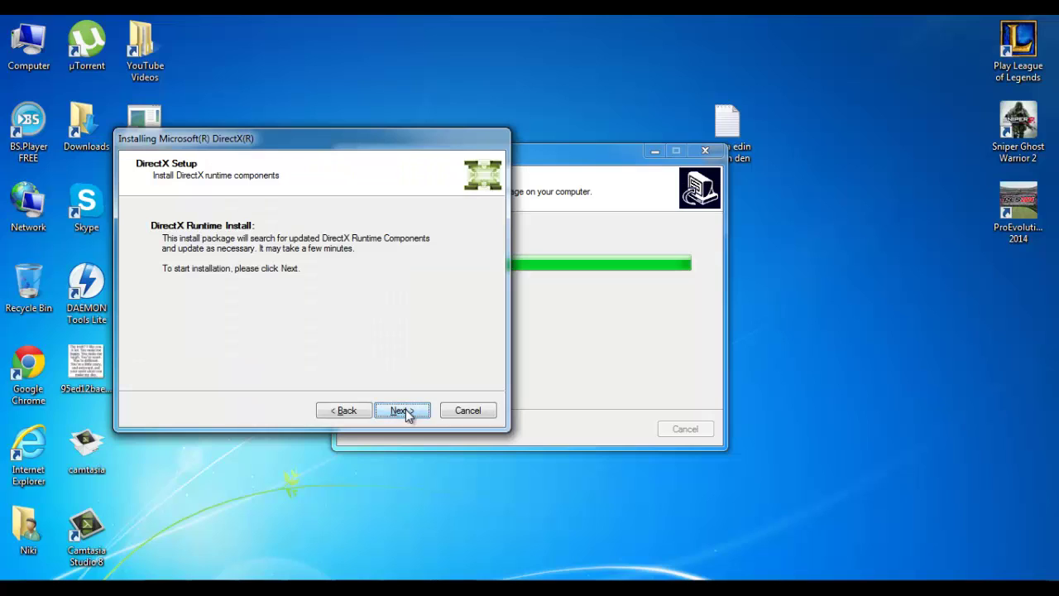
{"action": "left_click", "coordinate": [406, 412]}
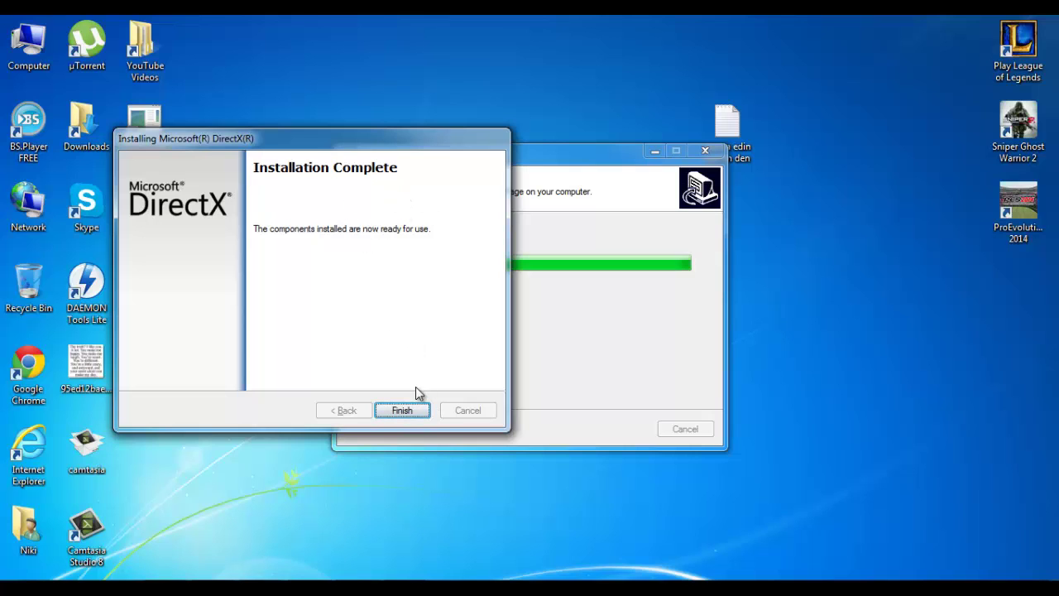
{"action": "left_click", "coordinate": [416, 412]}
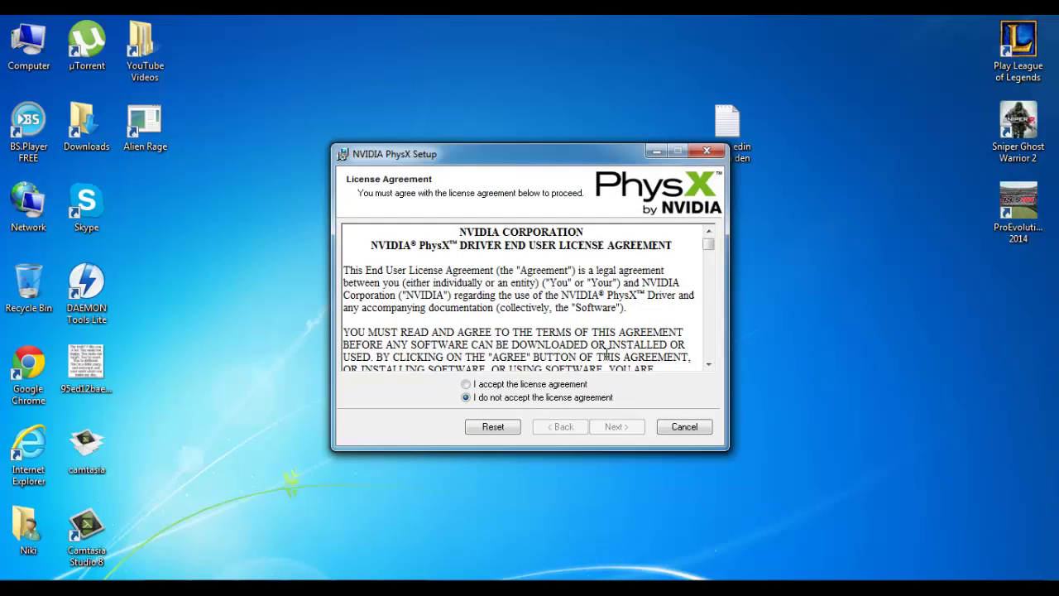
Accept the PhysX licence, install PhysX, then finish both the PhysX and Alien Rage wizards
{"action": "left_click", "coordinate": [517, 385]}
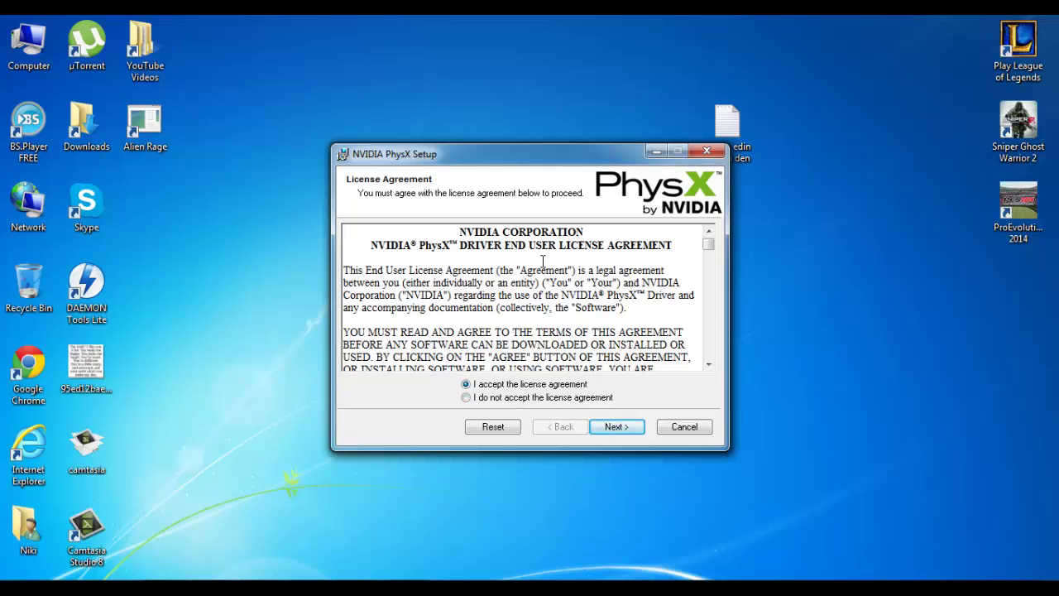
{"action": "left_click", "coordinate": [617, 425]}
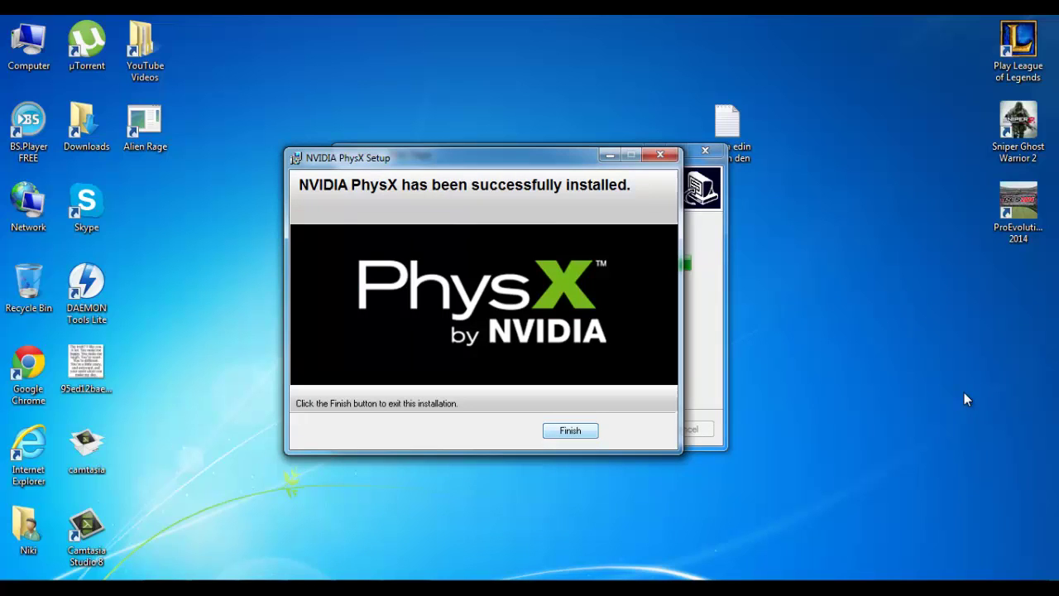
{"action": "left_click", "coordinate": [590, 431]}
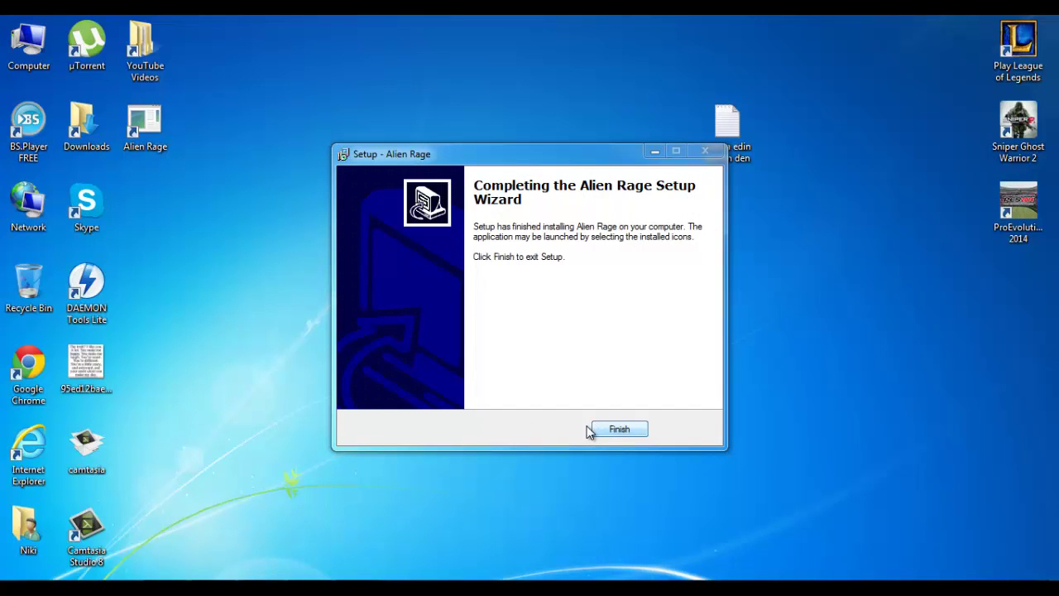
{"action": "left_click", "coordinate": [589, 429]}
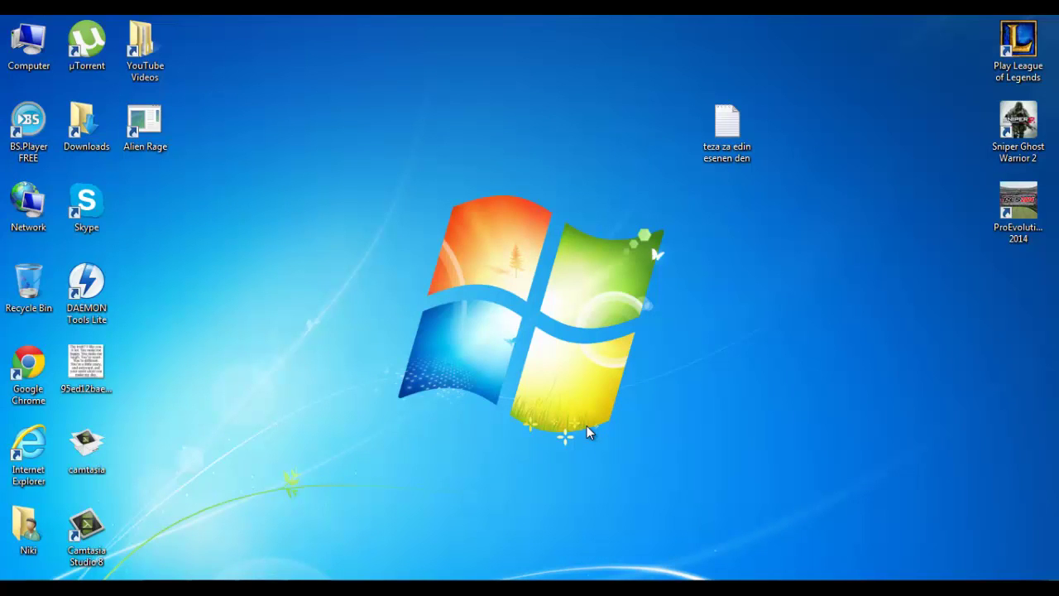
Navigate to G:\Games\Alien Rage Unlimited - SKIDROW\SKIDROW
{"action": "key", "text": "Home"}
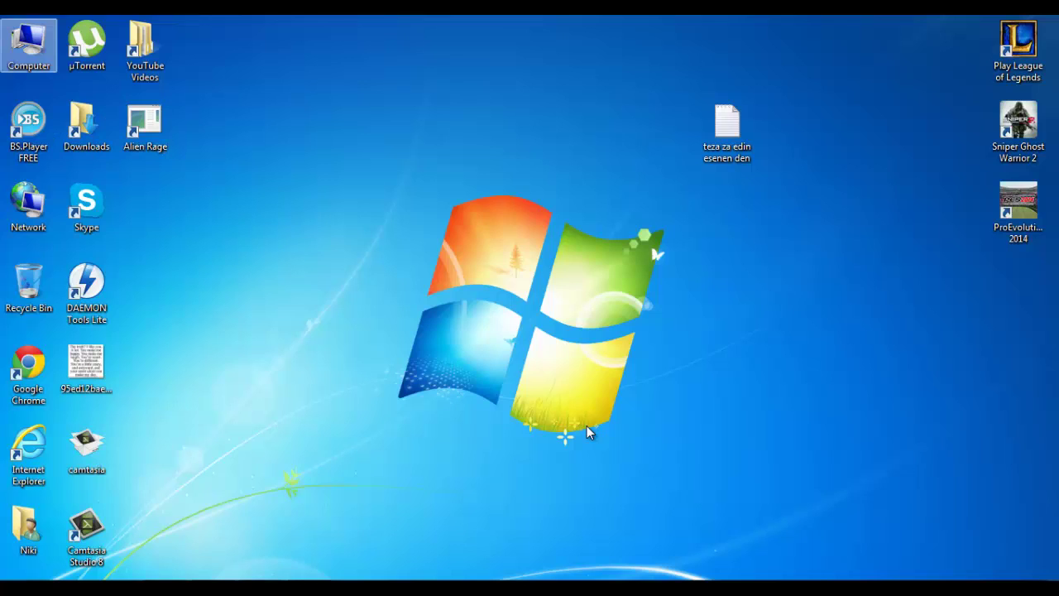
{"action": "key", "text": "Return"}
{"action": "key", "text": "Right"}
{"action": "key", "text": "Right"}
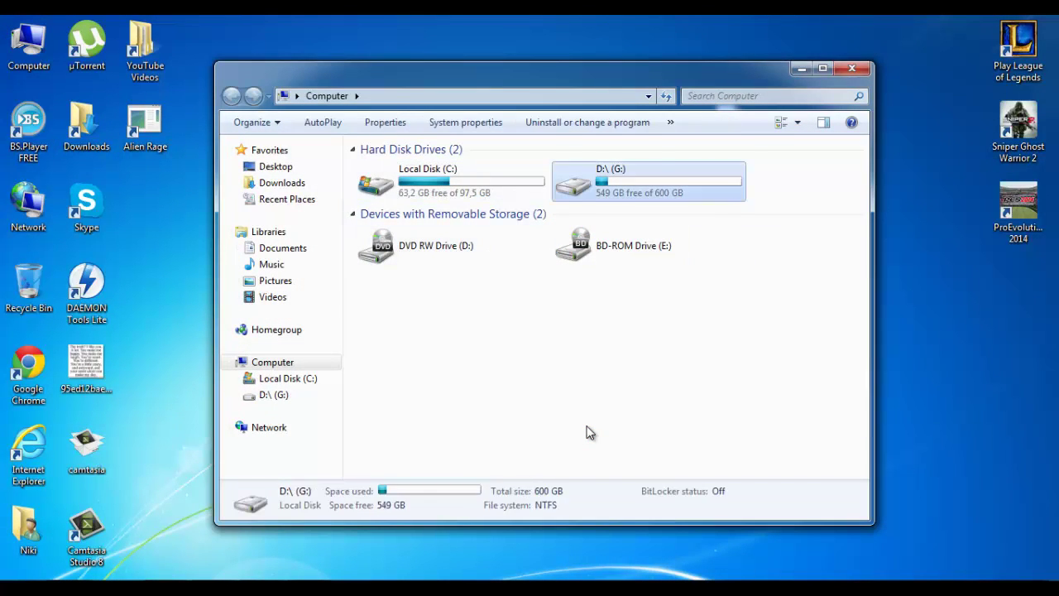
{"action": "key", "text": "Return"}
{"action": "key", "text": "Home"}
{"action": "key", "text": "Return"}
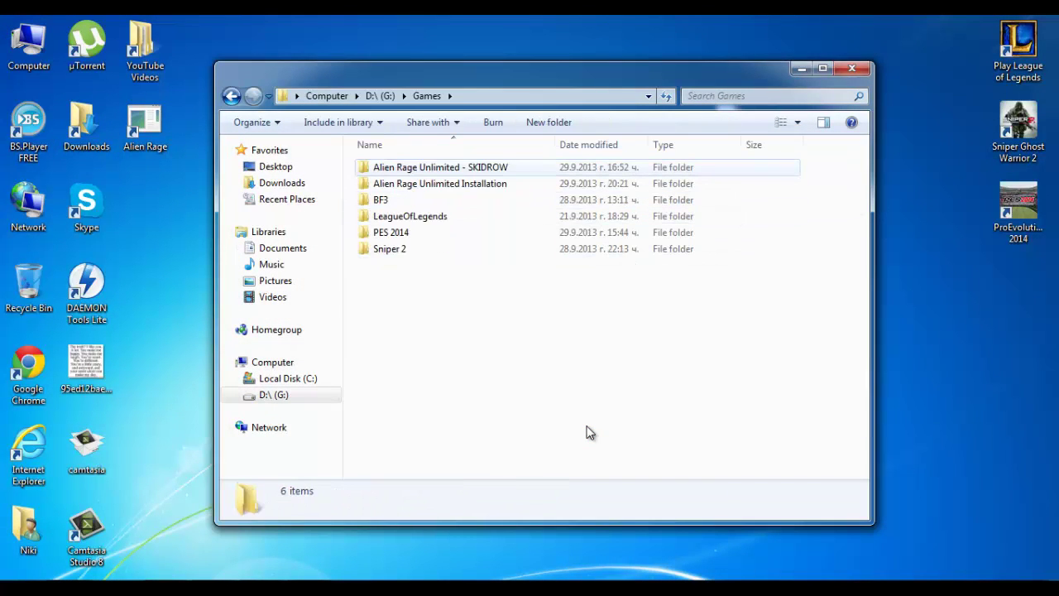
{"action": "key", "text": "Return"}
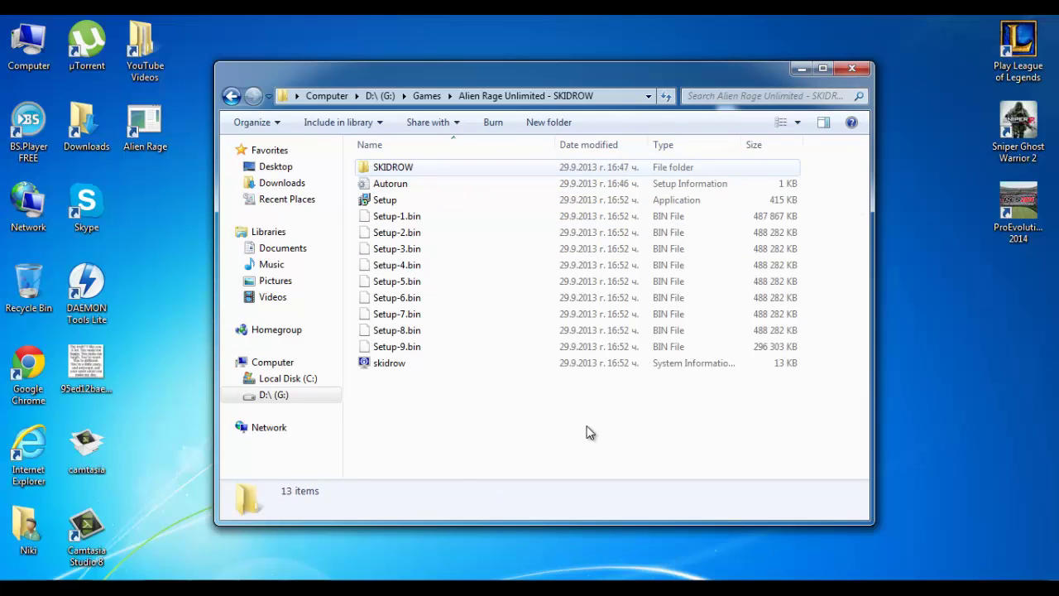
{"action": "key", "text": "Return"}
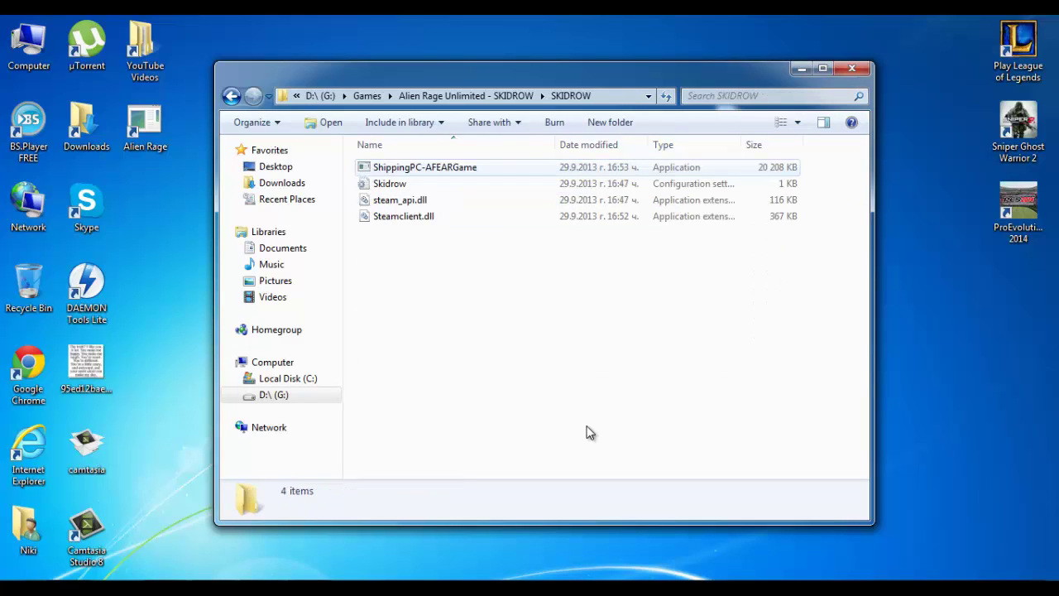
Copy all four crack files, including steam_api.dll and Steamclient.dll
{"action": "key", "text": "ctrl+a"}
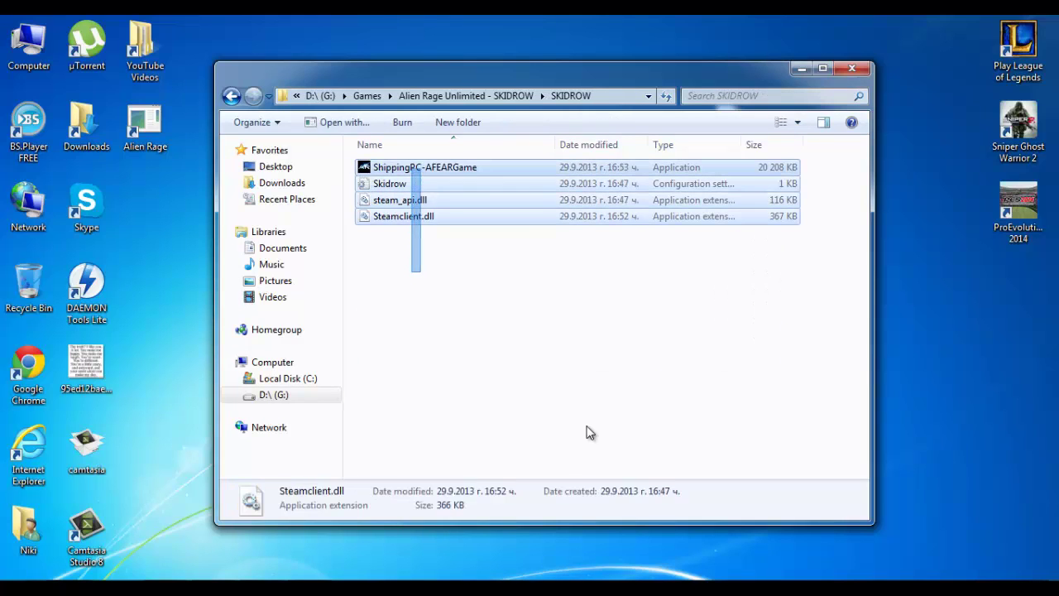
{"action": "key", "text": "shift+F10"}
{"action": "key", "text": "Down"}
{"action": "key", "text": "Down"}
{"action": "key", "text": "Down"}
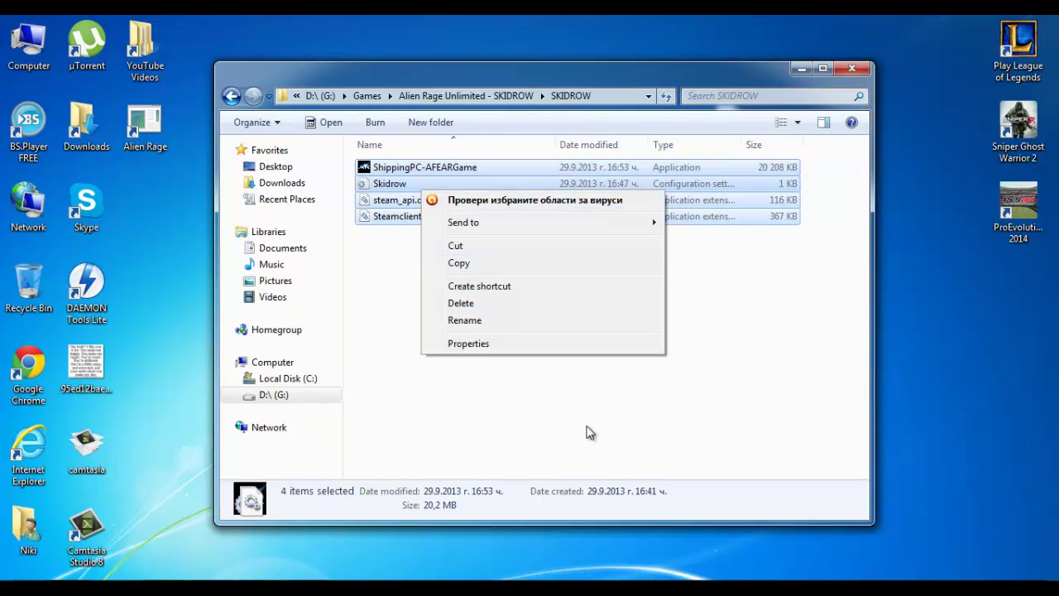
{"action": "key", "text": "Down"}
{"action": "key", "text": "Return"}
{"action": "left_click", "coordinate": [590, 432]}
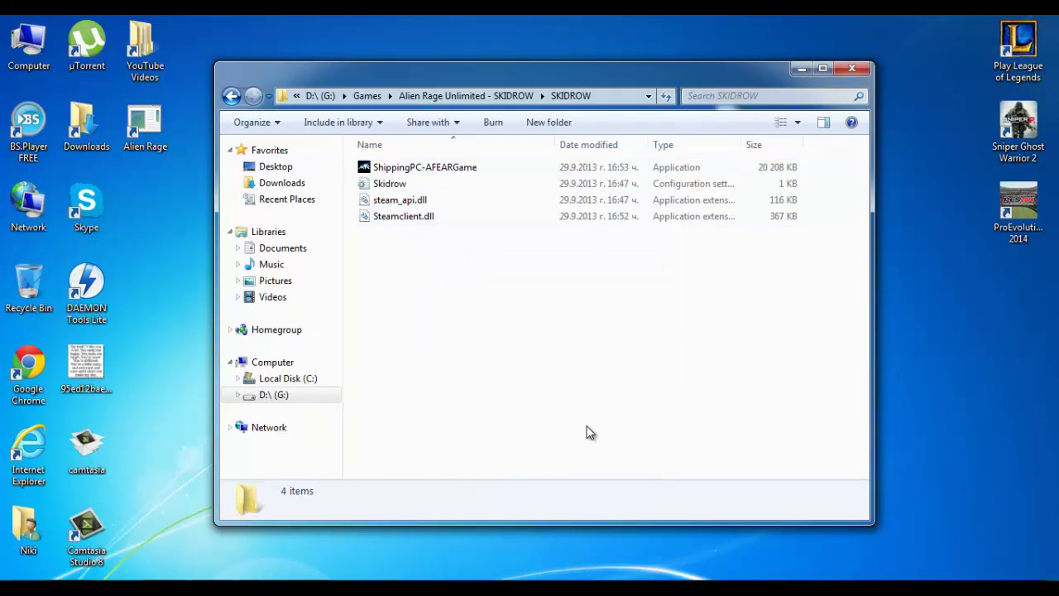
Navigate to Alien Rage Unlimited Installation\Alien Rage\Singleplayer\Binaries\Win32
{"action": "key", "text": "BackSpace"}
{"action": "key", "text": "BackSpace"}
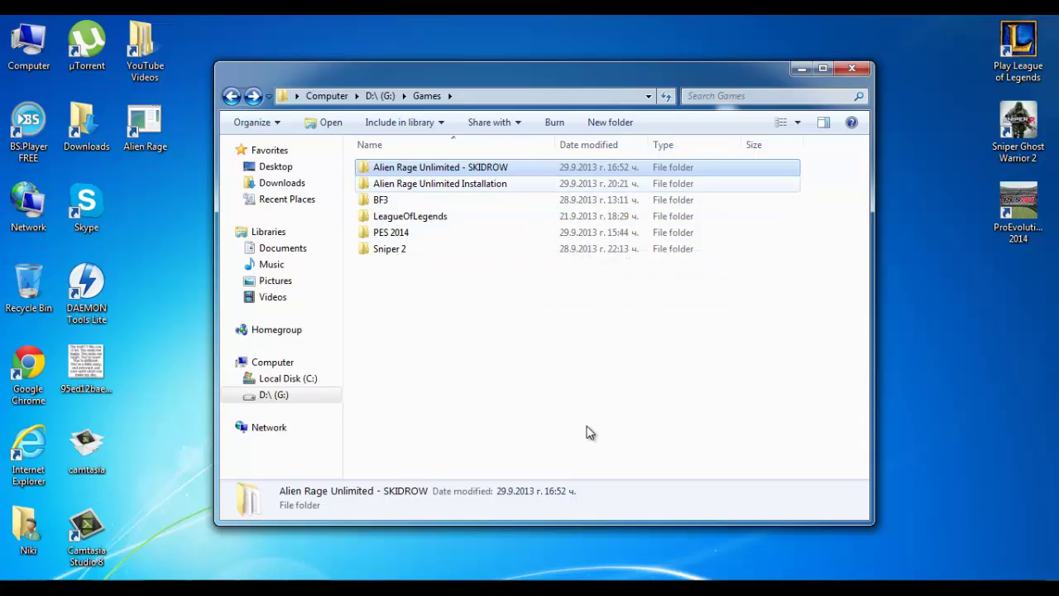
{"action": "key", "text": "Return"}
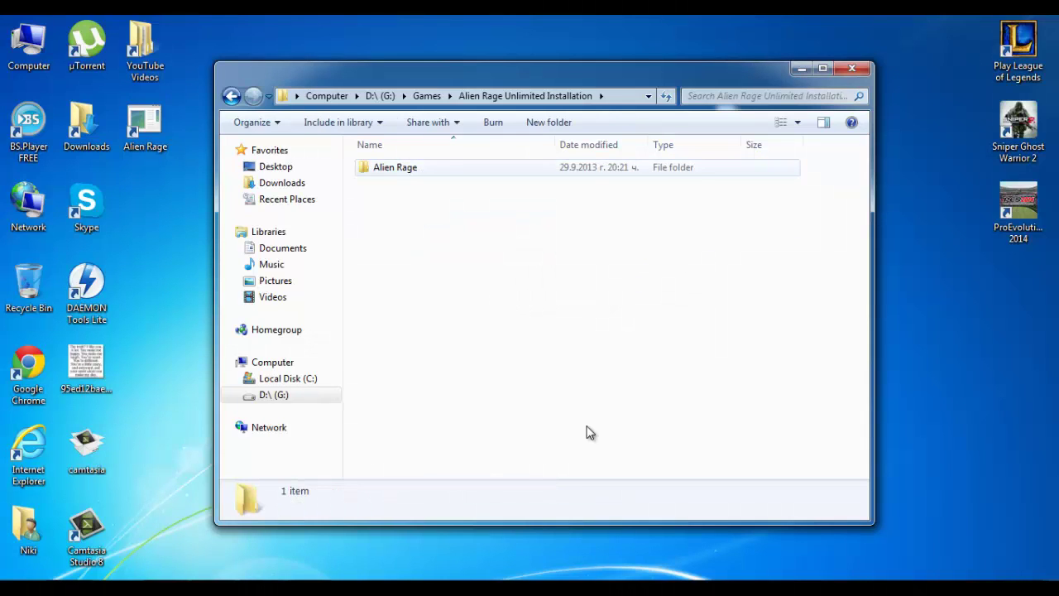
{"action": "key", "text": "Return"}
{"action": "key", "text": "Down"}
{"action": "key", "text": "Down"}
{"action": "key", "text": "Down"}
{"action": "key", "text": "Down"}
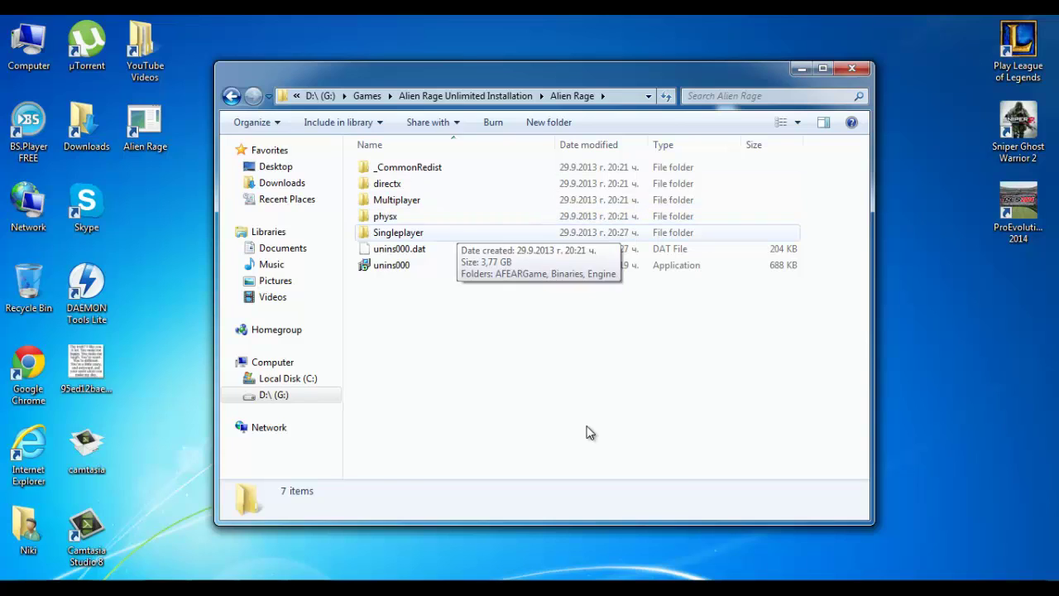
{"action": "key", "text": "Return"}
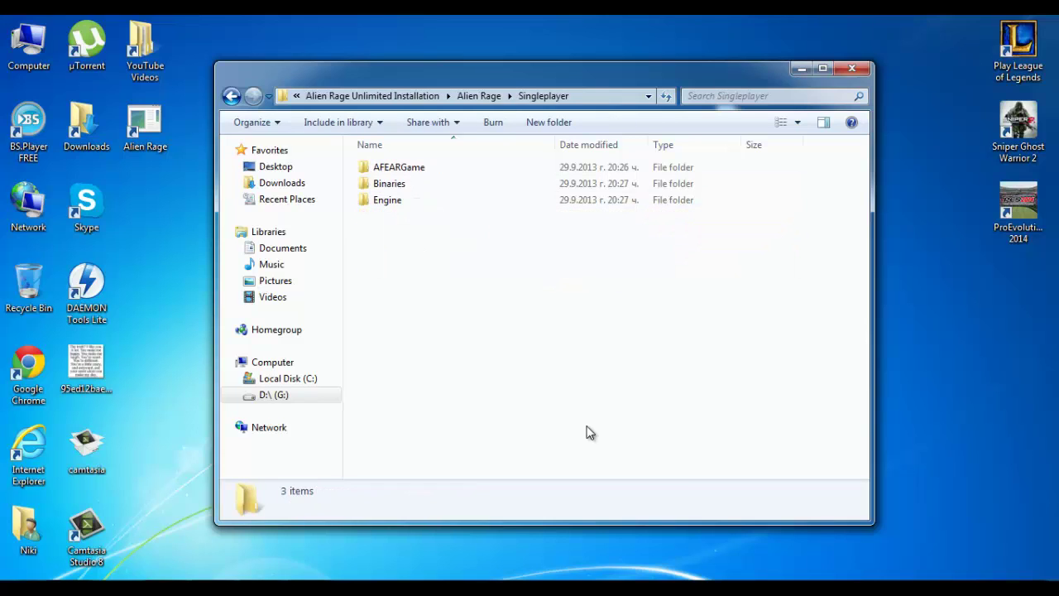
{"action": "key", "text": "Down"}
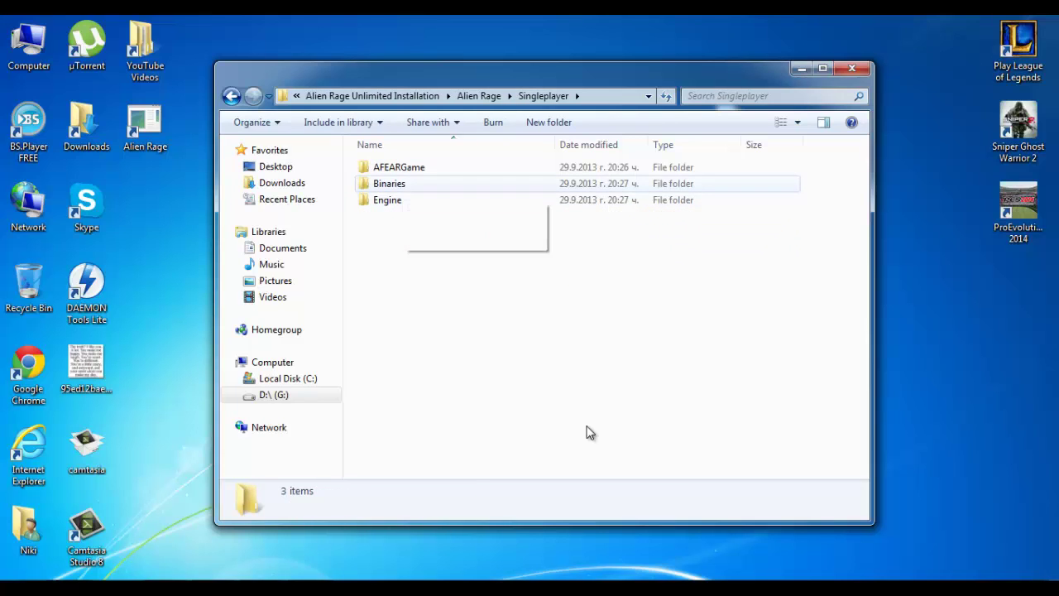
{"action": "key", "text": "Return"}
{"action": "key", "text": "Up"}
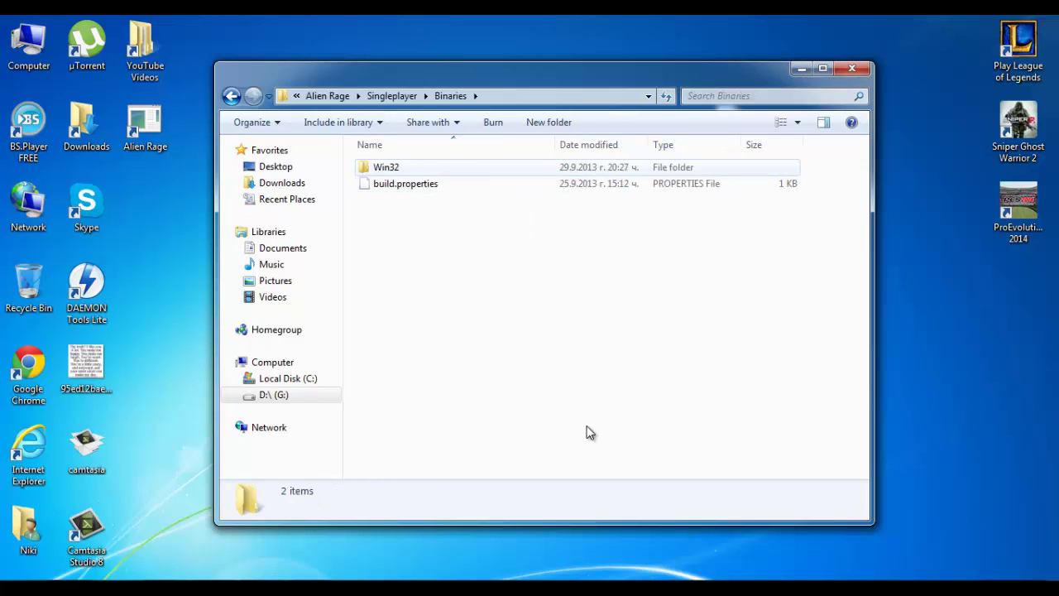
{"action": "key", "text": "Return"}
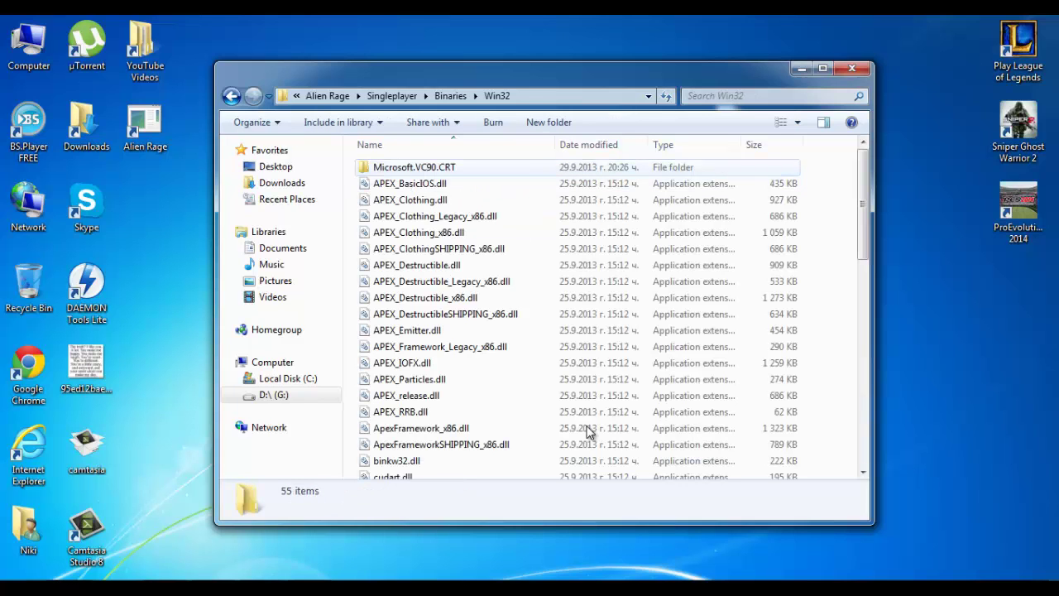
Paste the crack files into Win32, replacing steam_api.dll and the game executable
{"action": "key", "text": "Down"}
{"action": "key", "text": "Down"}
{"action": "key", "text": "Down"}
{"action": "key", "text": "Down"}
{"action": "key", "text": "Down"}
{"action": "key", "text": "Down"}
{"action": "key", "text": "Down"}
{"action": "key", "text": "Down"}
{"action": "key", "text": "Down"}
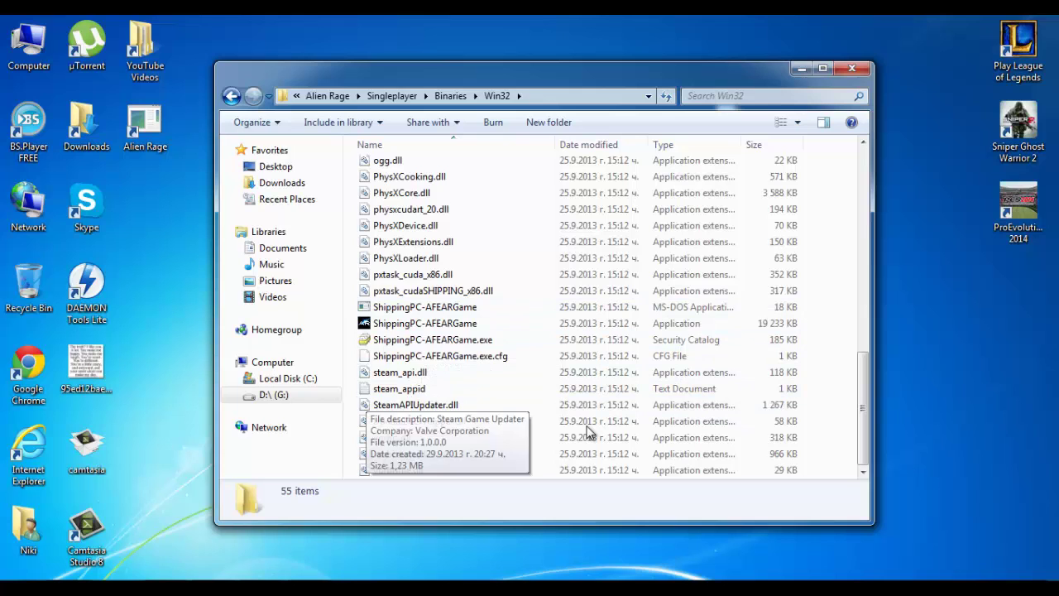
{"action": "key", "text": "shift+F10"}
{"action": "key", "text": "Up"}
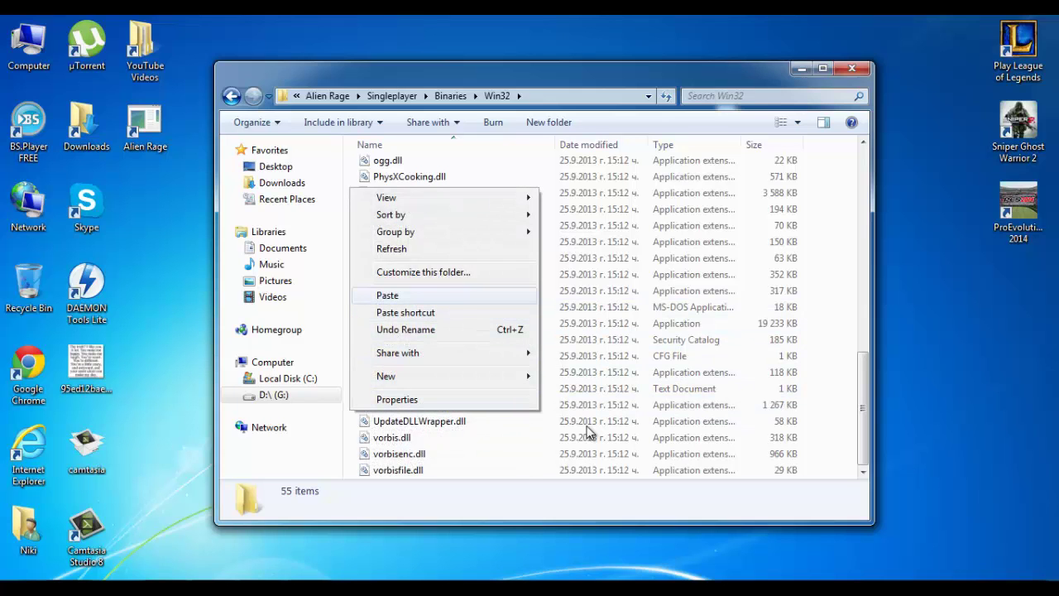
{"action": "key", "text": "Return"}
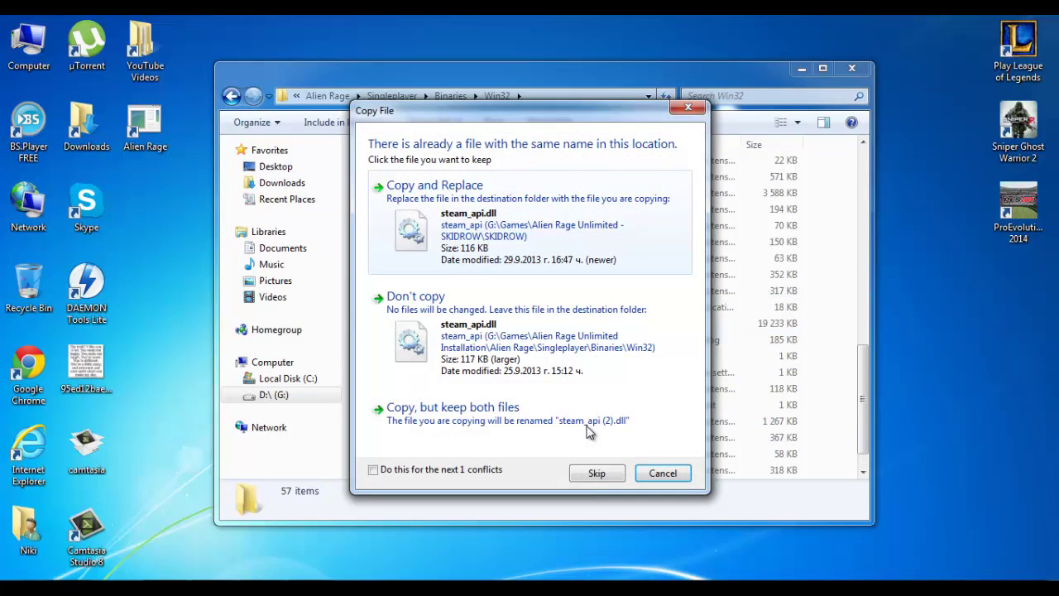
{"action": "key", "text": "Return"}
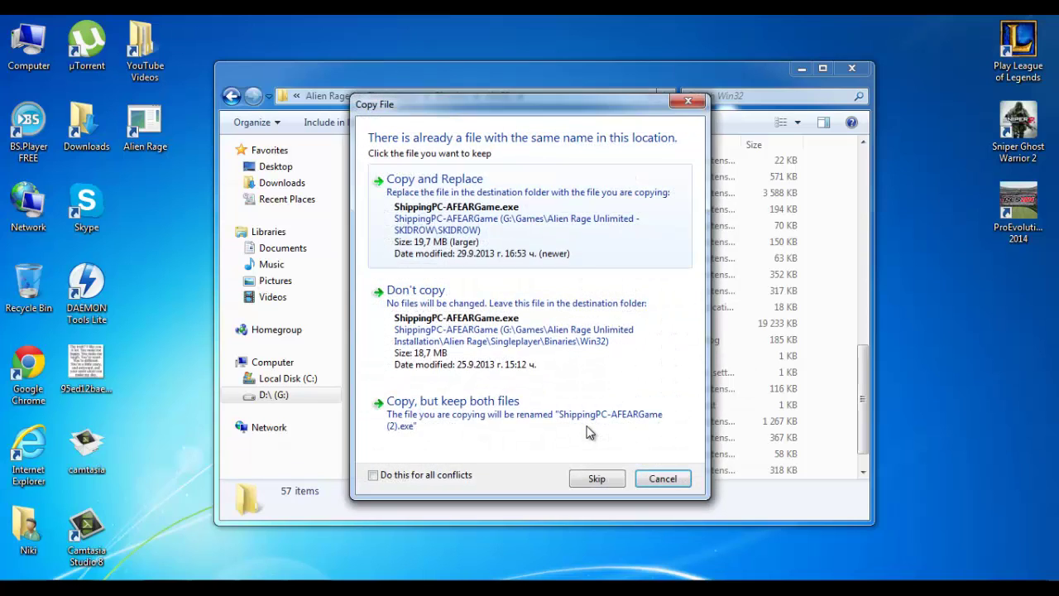
{"action": "key", "text": "Return"}
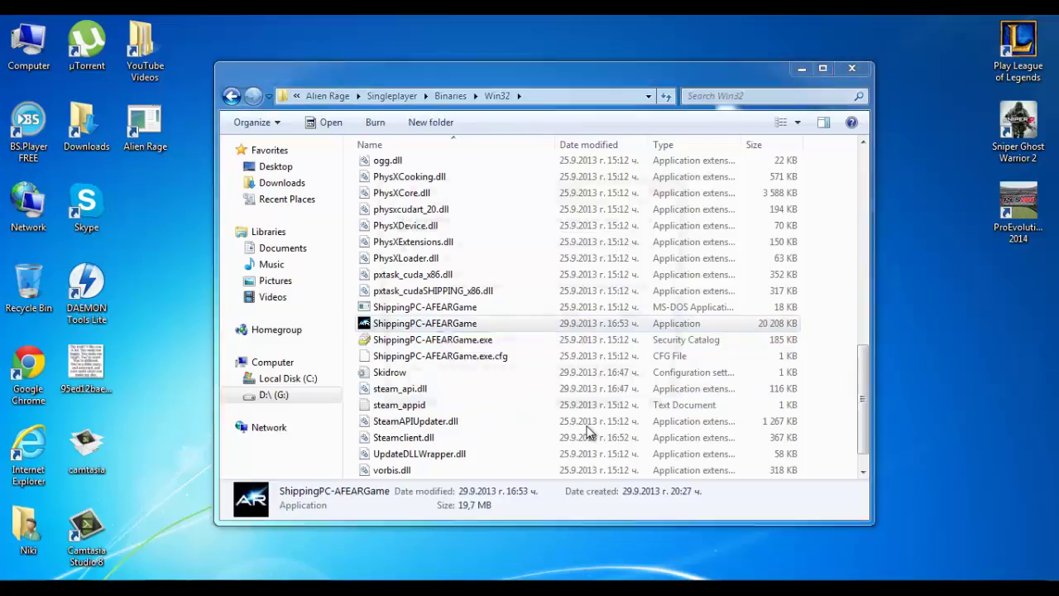
Run ShippingPC-AFEARGame from the Win32 folder
{"action": "key", "text": "Return"}
{"action": "key", "text": "Return"}
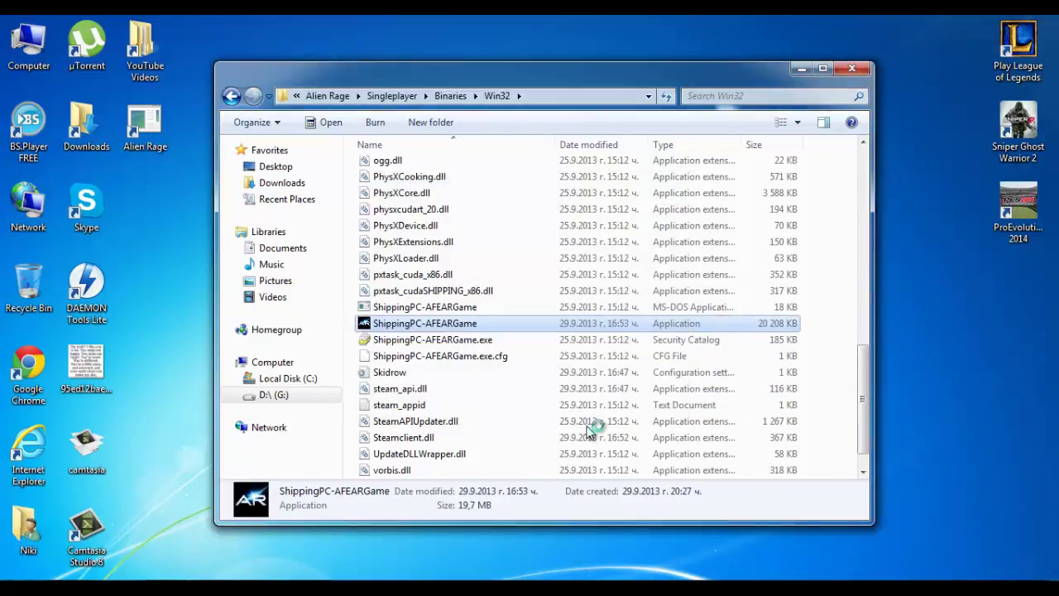